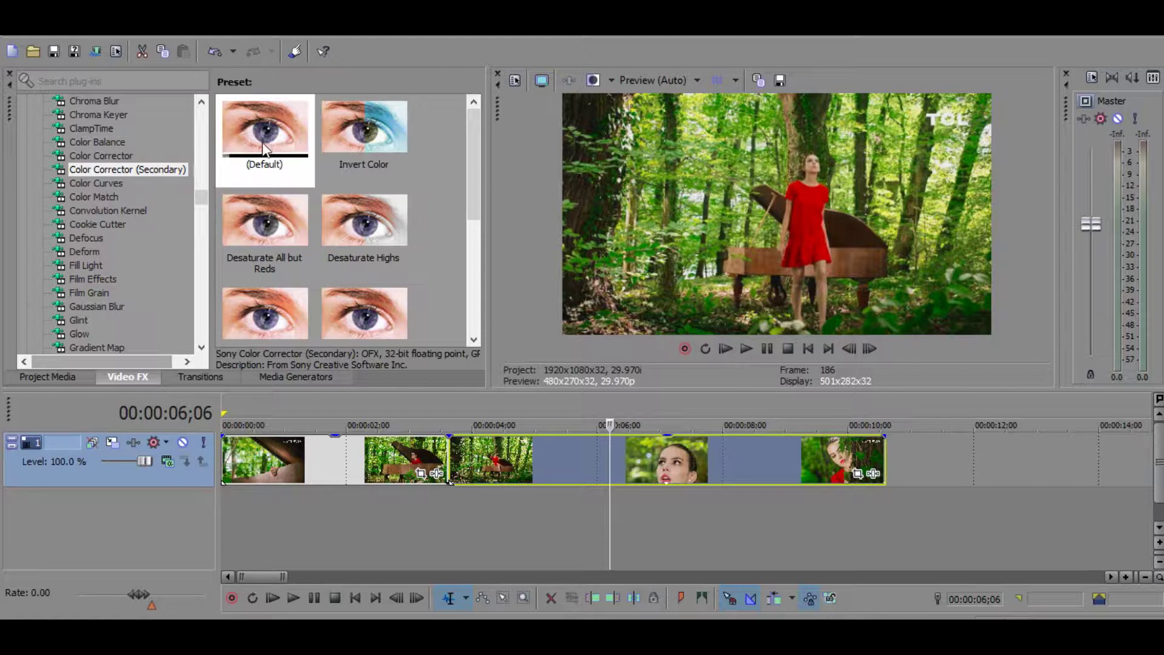
# Step: Apply the default Color Corrector (Secondary) preset to the second clip and sample the red dress at 00:00:04;29 as the effect range
pyautogui.moveTo(273, 137); pyautogui.dragTo(542, 383)
pyautogui.moveTo(574, 459); pyautogui.dragTo(574, 459)
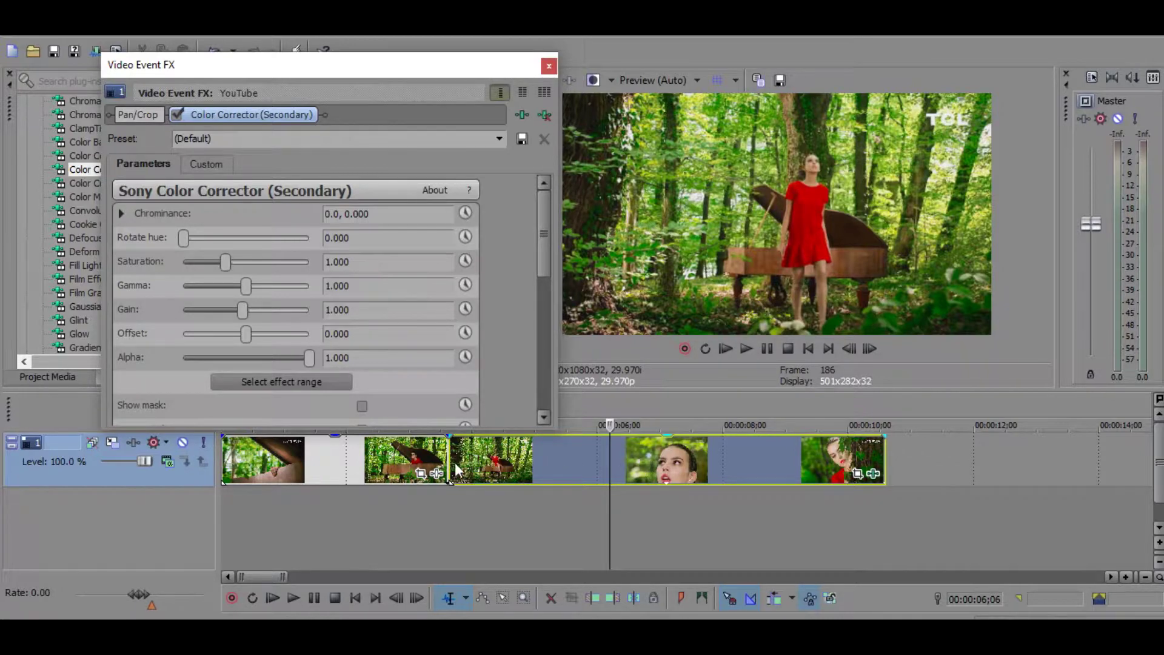
pyautogui.click(454, 460)
pyautogui.click(879, 463)
pyautogui.click(636, 457)
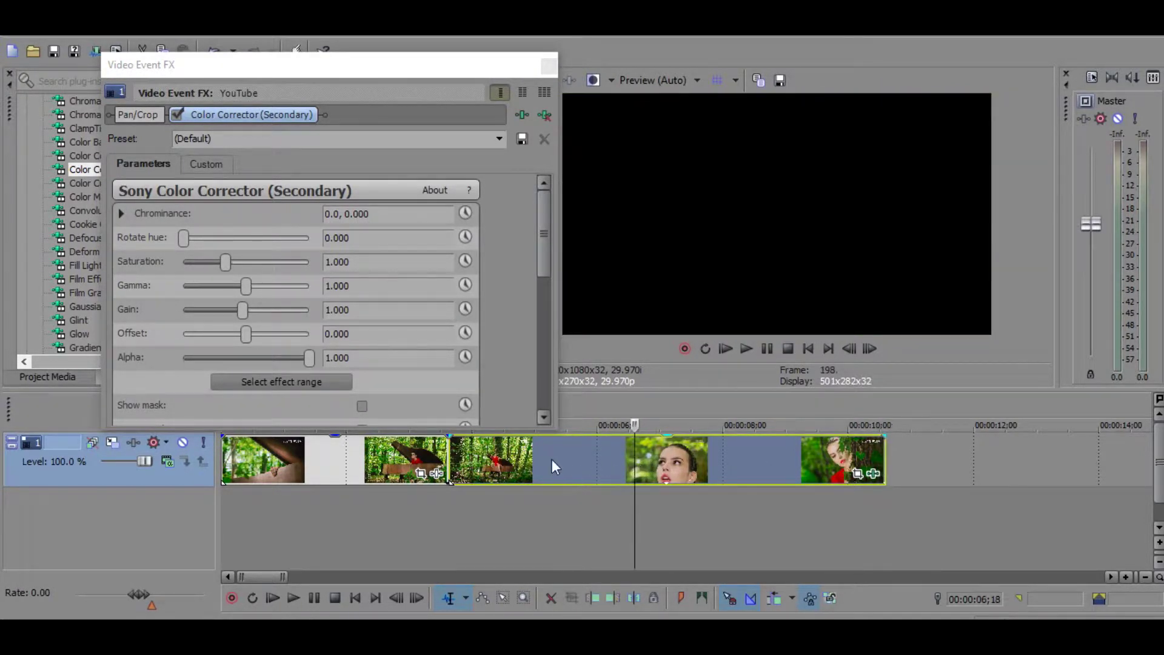
pyautogui.click(513, 458)
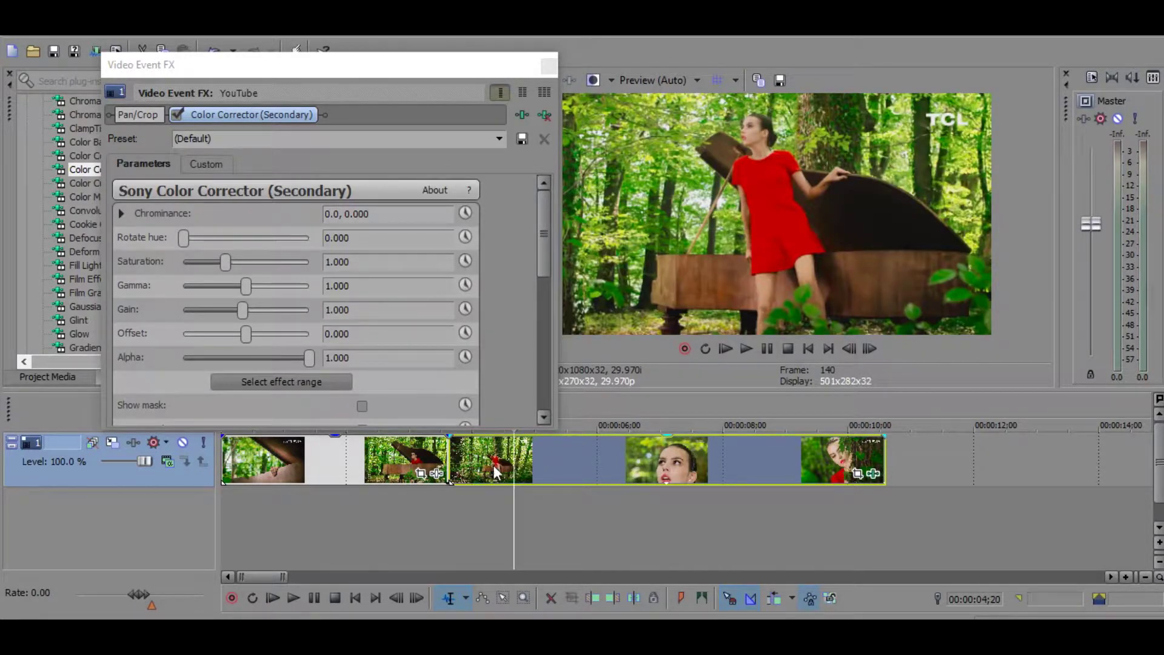
pyautogui.click(564, 461)
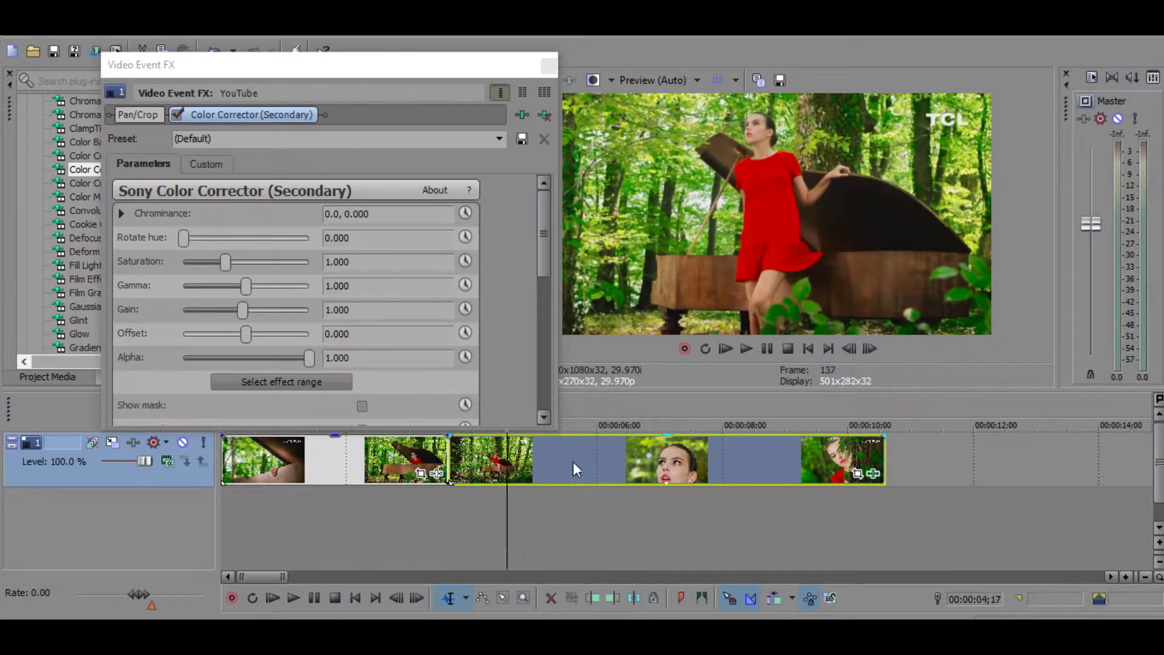
pyautogui.click(557, 464)
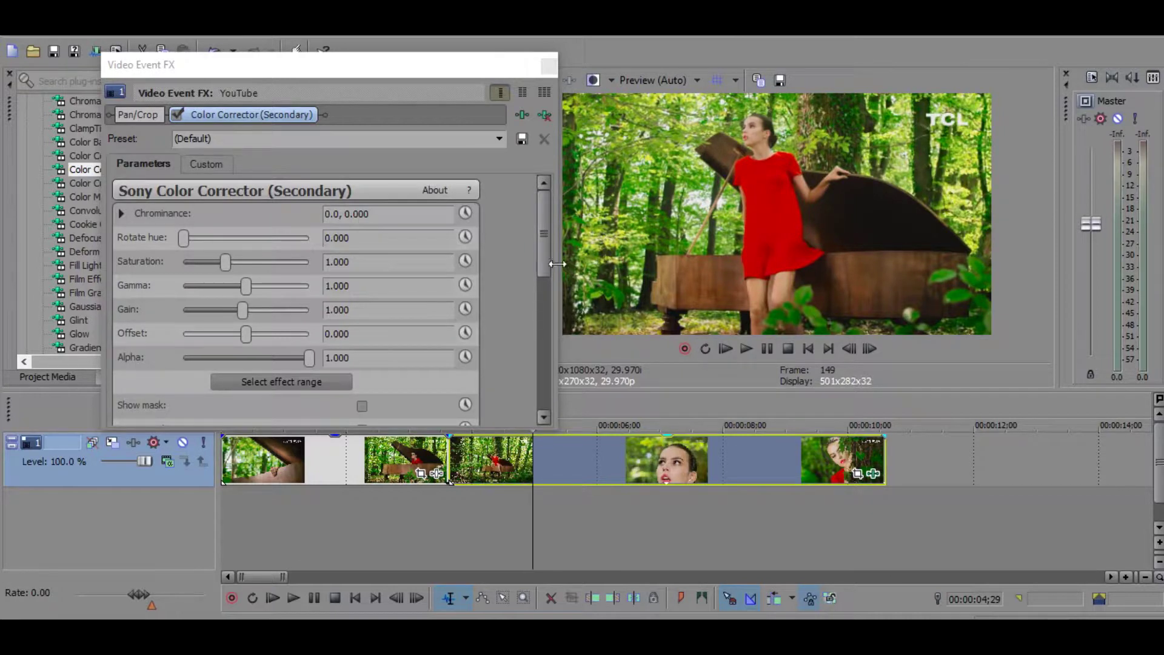
pyautogui.click(313, 382)
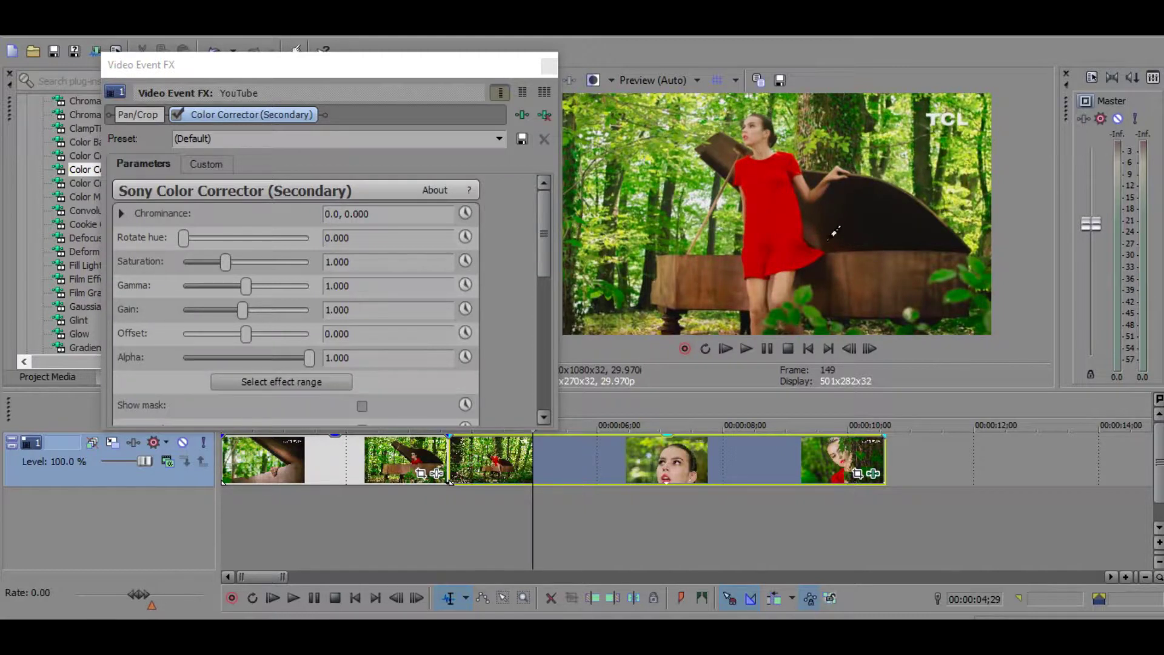
pyautogui.click(779, 213)
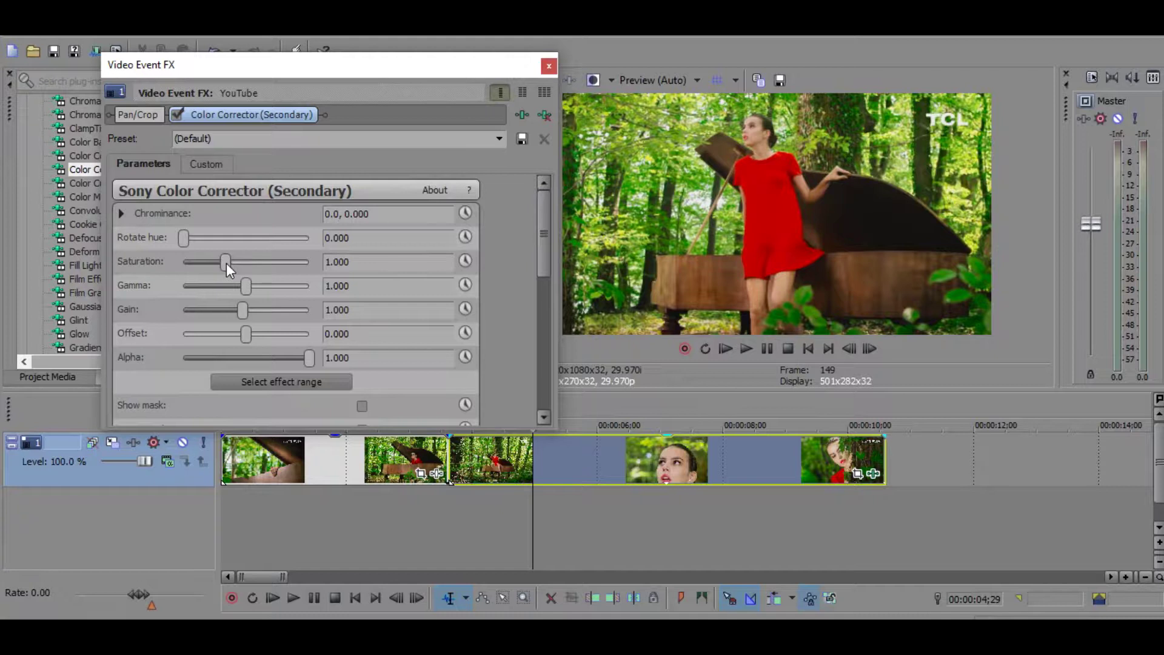
# Step: Set the color corrector's saturation to 0.000 and invert the mask so the sampled red keeps its color
pyautogui.moveTo(227, 263); pyautogui.dragTo(79, 271)
pyautogui.moveTo(539, 237); pyautogui.dragTo(560, 393)
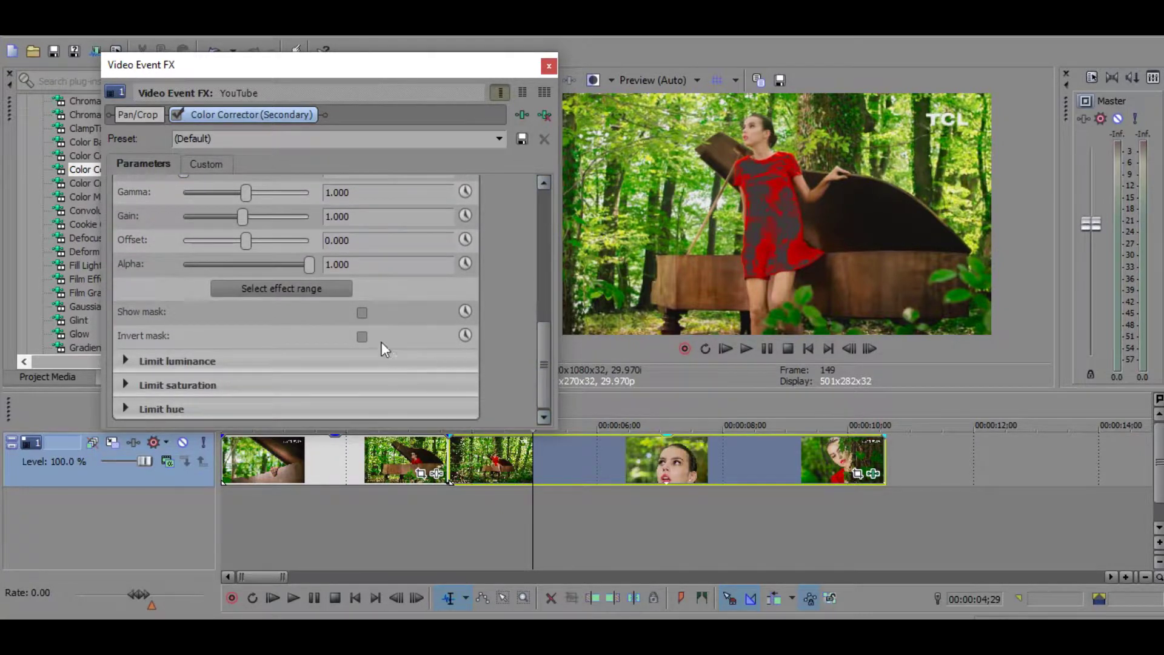
pyautogui.click(364, 338)
# Step: Widen the red selection's luminance limit to a low of 0.000 and a high of 255.000
pyautogui.click(184, 362)
pyautogui.moveTo(546, 308); pyautogui.dragTo(554, 391)
pyautogui.moveTo(211, 318); pyautogui.dragTo(147, 327)
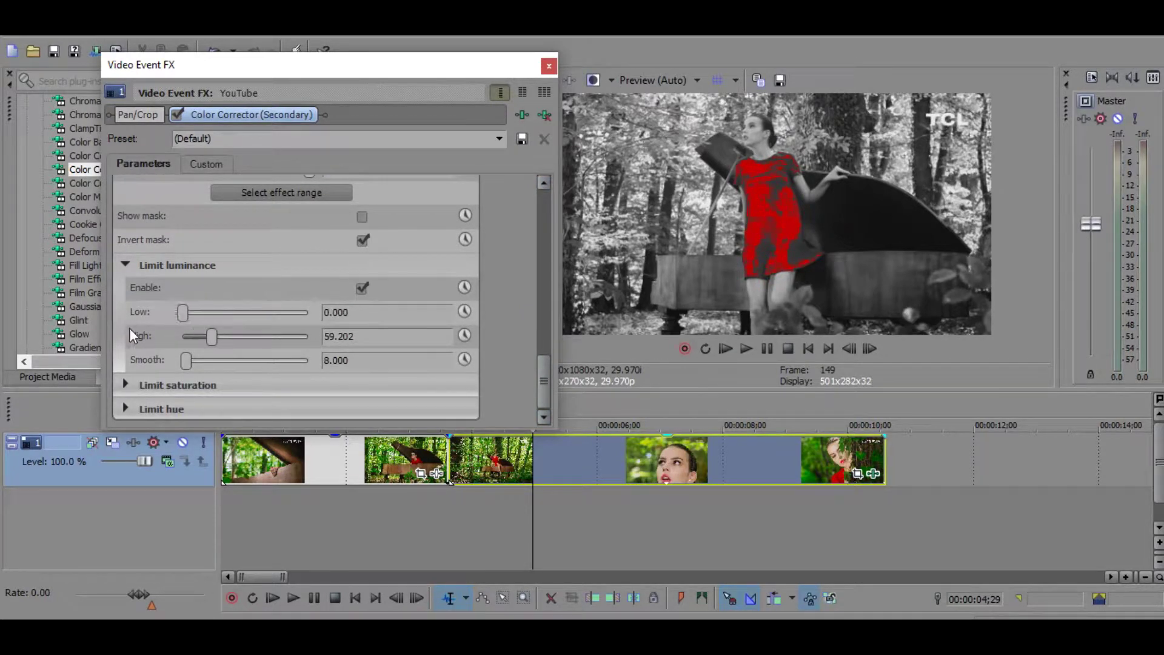
pyautogui.moveTo(218, 336); pyautogui.dragTo(572, 316)
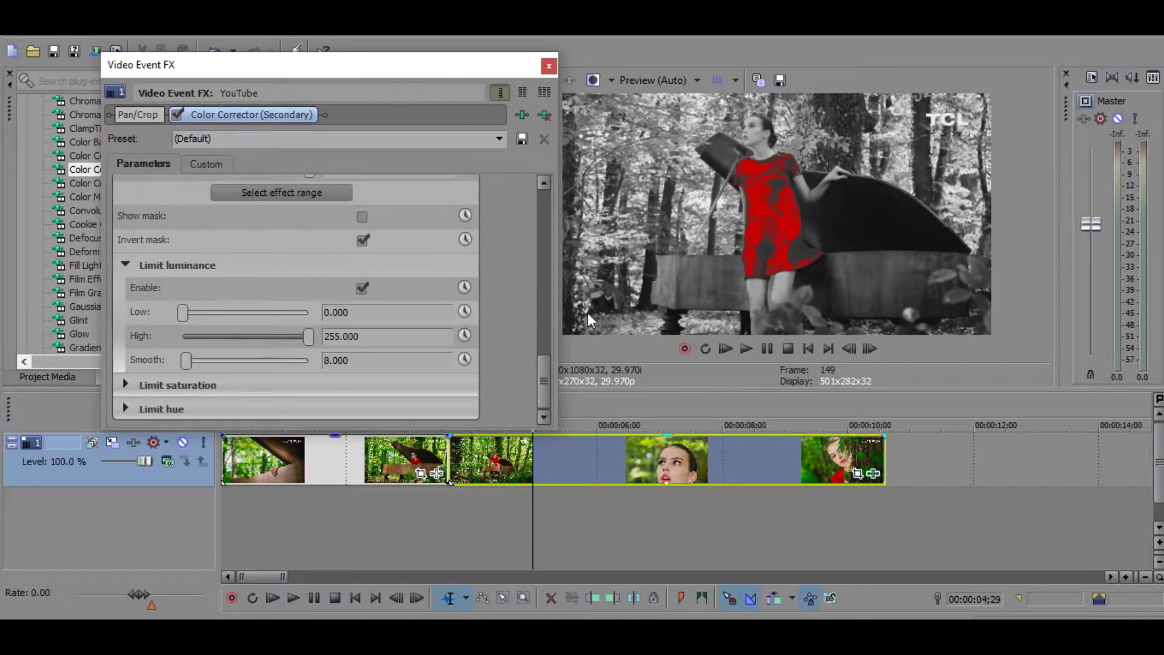
# Step: Widen the red selection's saturation limit to a low of 0.000 and a high of 162.000
pyautogui.click(125, 386)
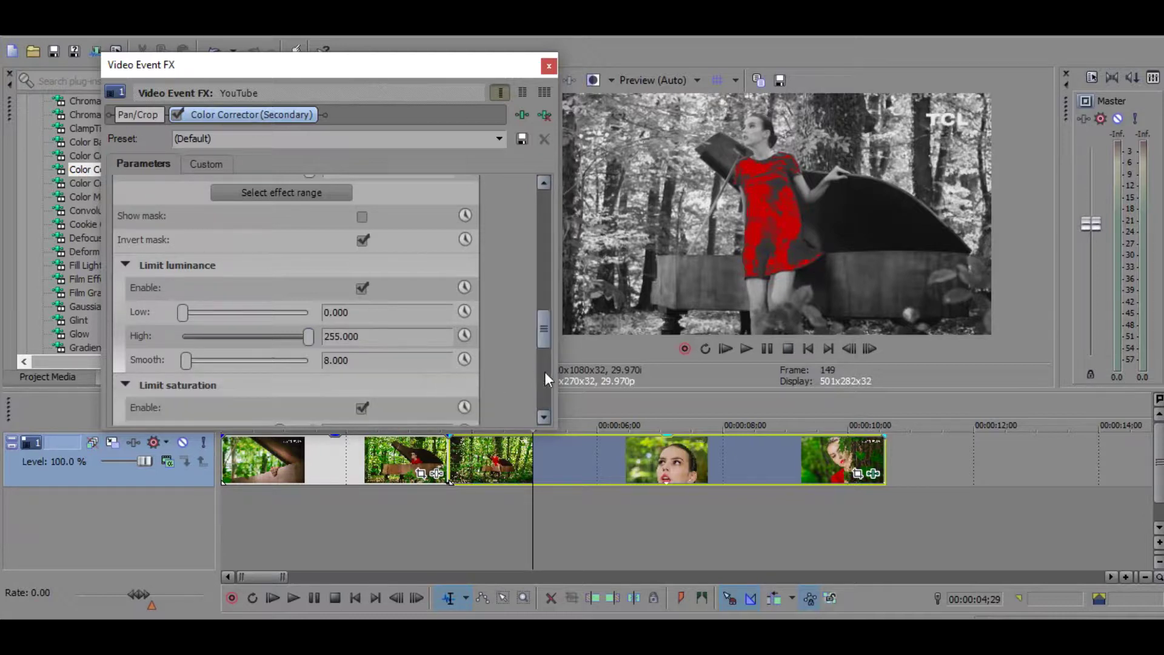
pyautogui.scroll(-2, 556, 414)
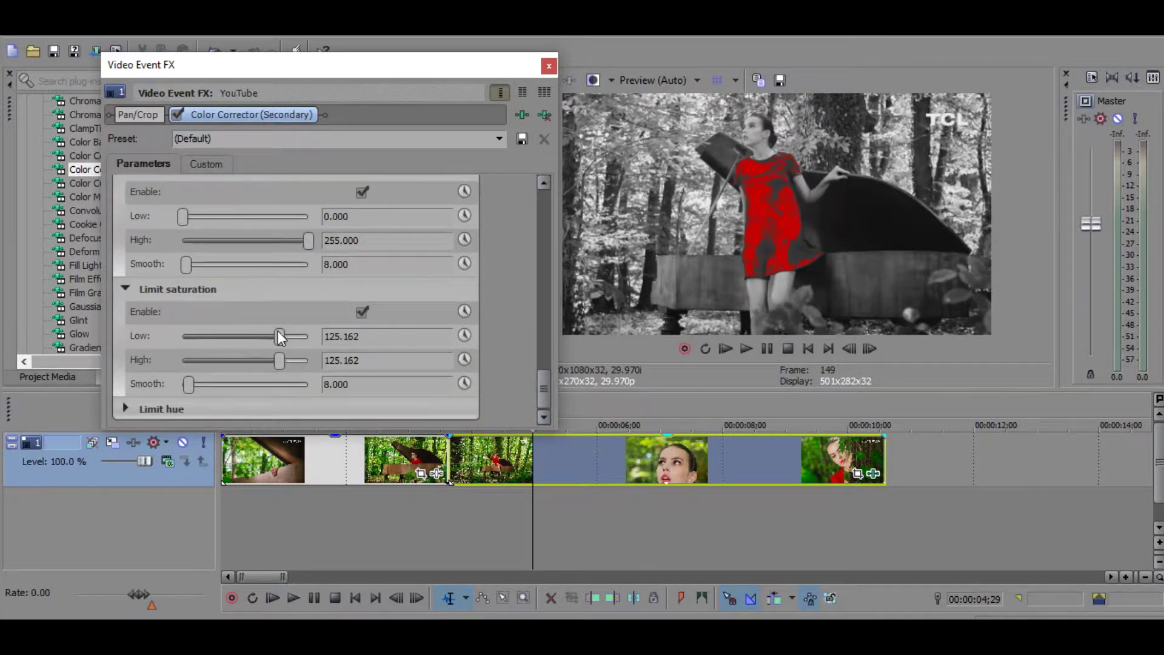
pyautogui.moveTo(281, 337); pyautogui.dragTo(183, 337)
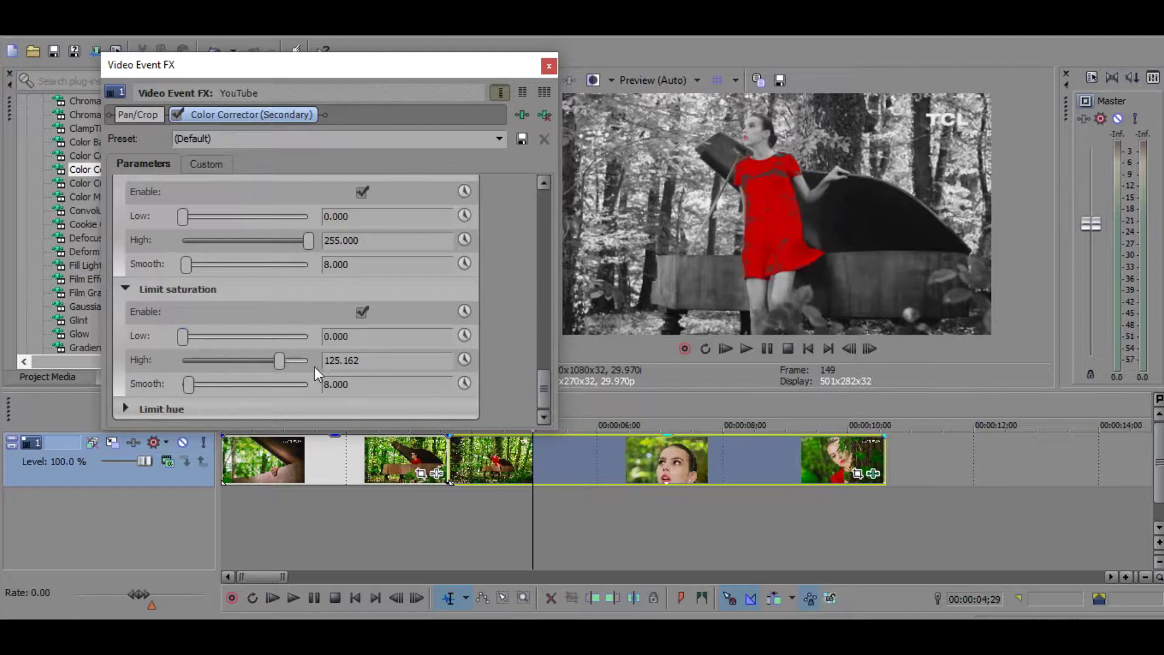
pyautogui.moveTo(281, 361); pyautogui.dragTo(384, 365)
# Step: Try limiting the hue to a center of about 107.755 and a width of about 80.816
pyautogui.click(125, 408)
pyautogui.moveTo(544, 350); pyautogui.dragTo(550, 432)
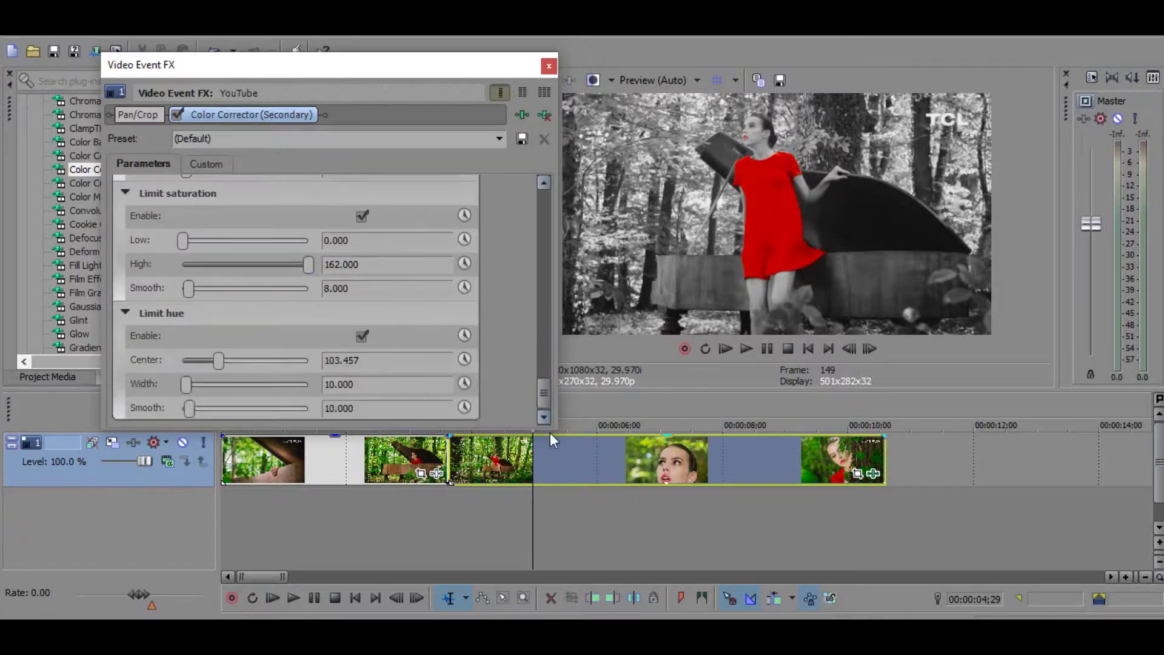
pyautogui.moveTo(218, 361)
pyautogui.mouseDown()
pyautogui.moveTo(204, 362)
pyautogui.moveTo(223, 360)
pyautogui.mouseUp()
pyautogui.moveTo(184, 385); pyautogui.dragTo(210, 403)
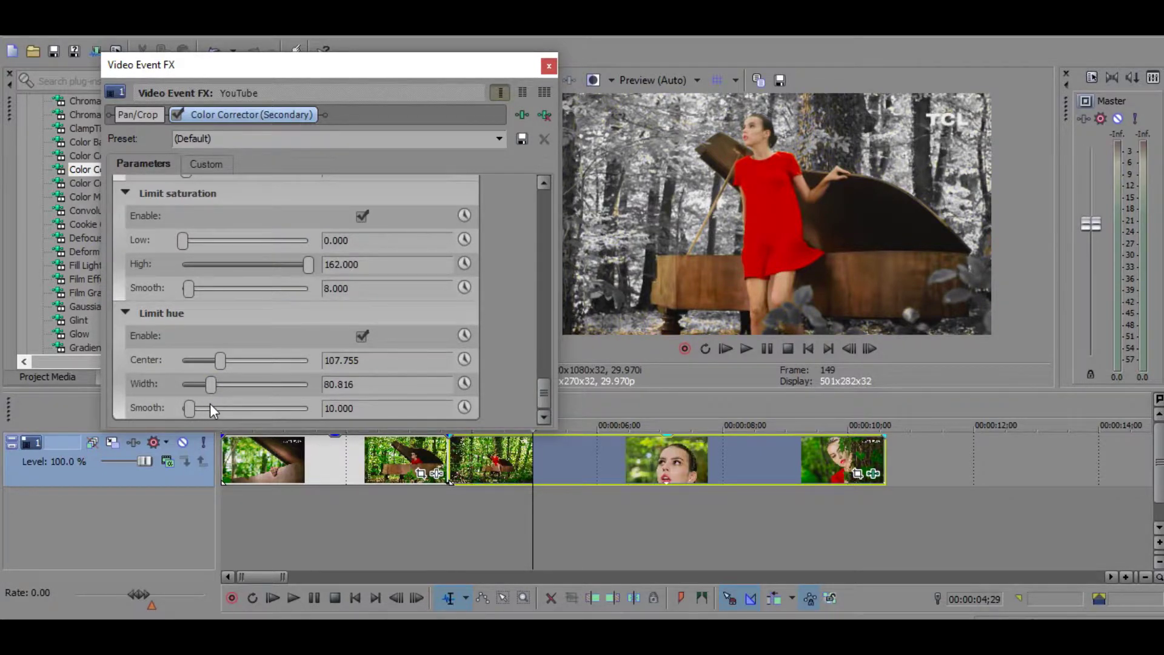
# Step: Play the second clip from its start to review the isolated red across its shots
pyautogui.click(455, 515)
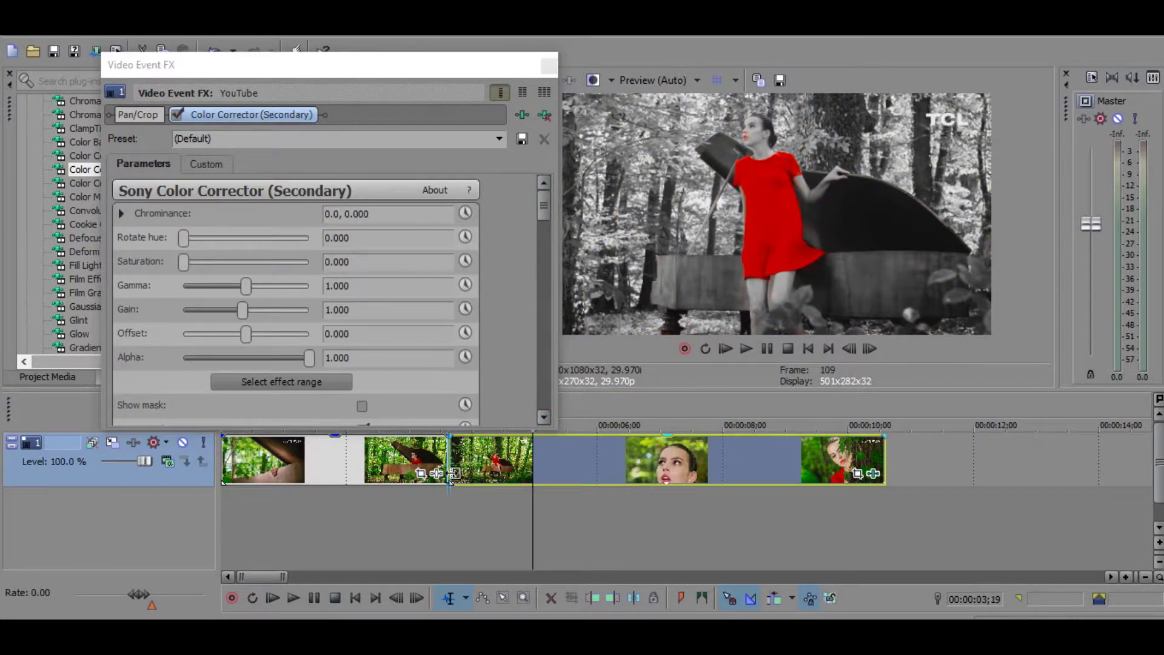
pyautogui.press('space')
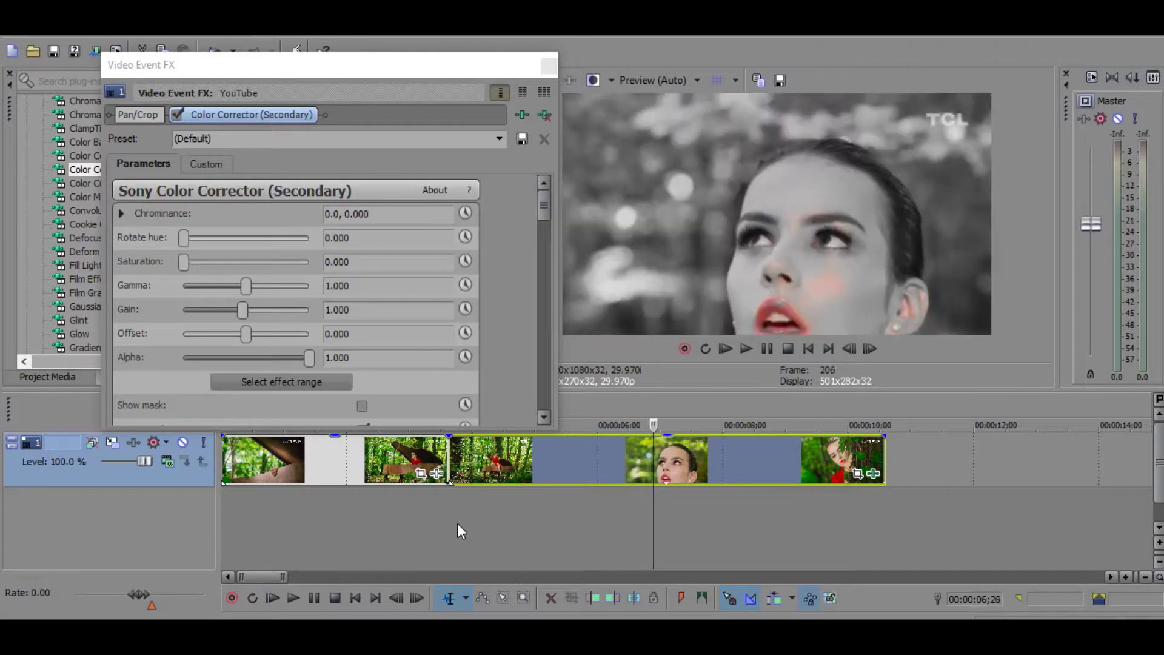
pyautogui.press('j')
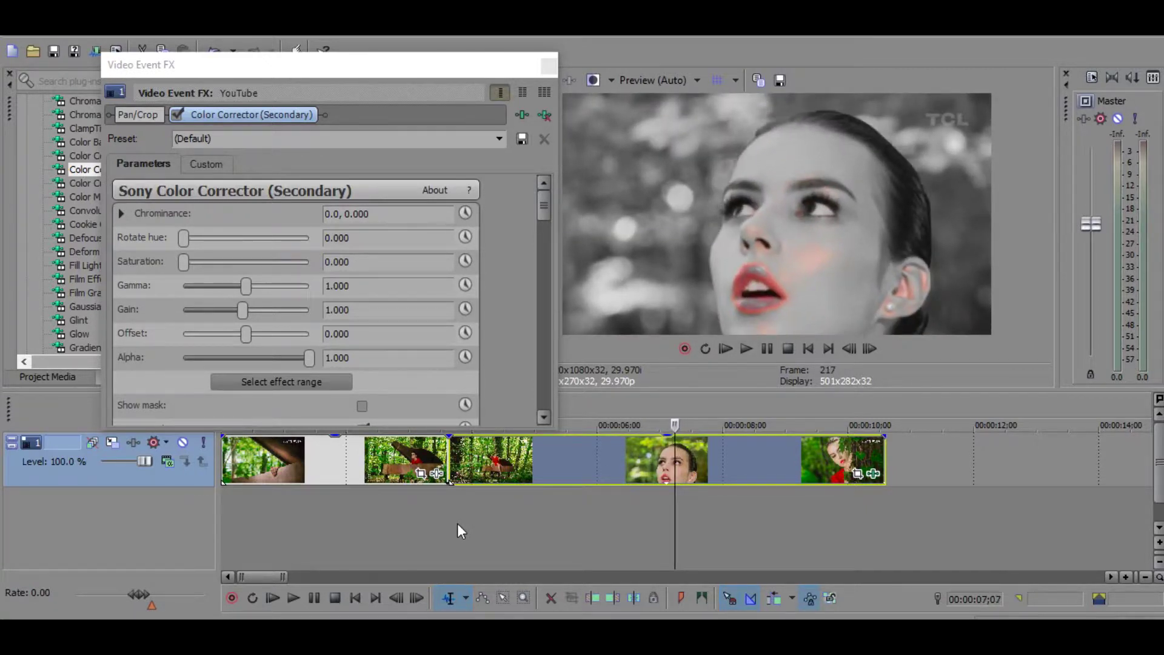
pyautogui.press('l')
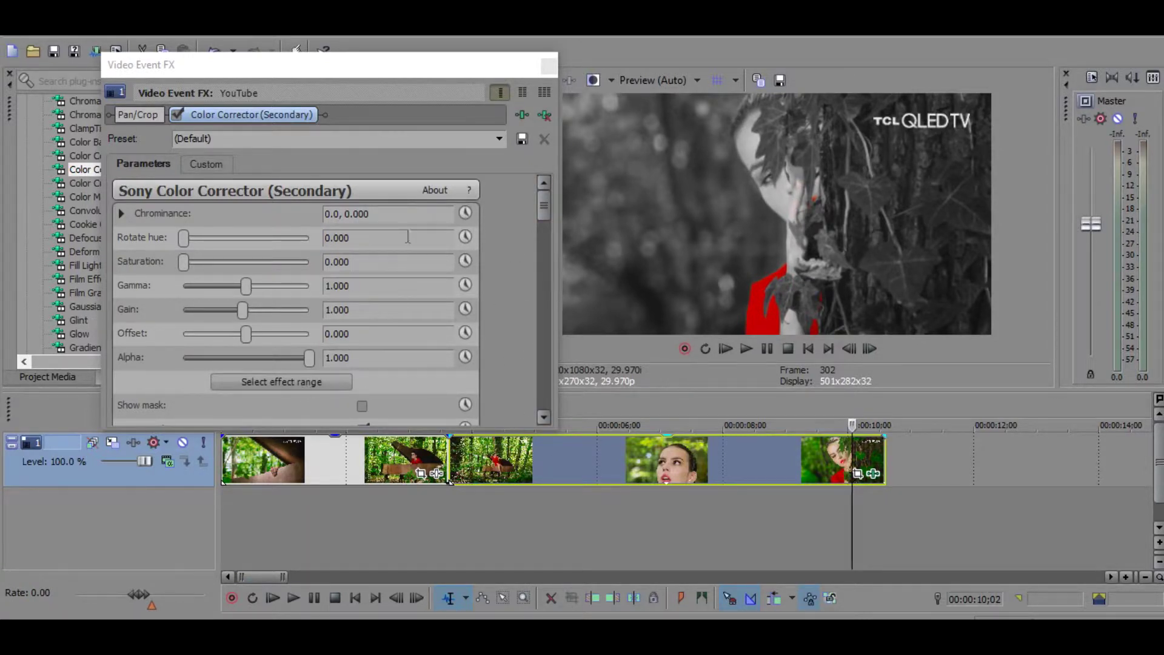
# Step: Remove the Color Corrector (Secondary) effect from the second clip and close its effect settings
pyautogui.moveTo(543, 210); pyautogui.dragTo(546, 253)
pyautogui.click(549, 119)
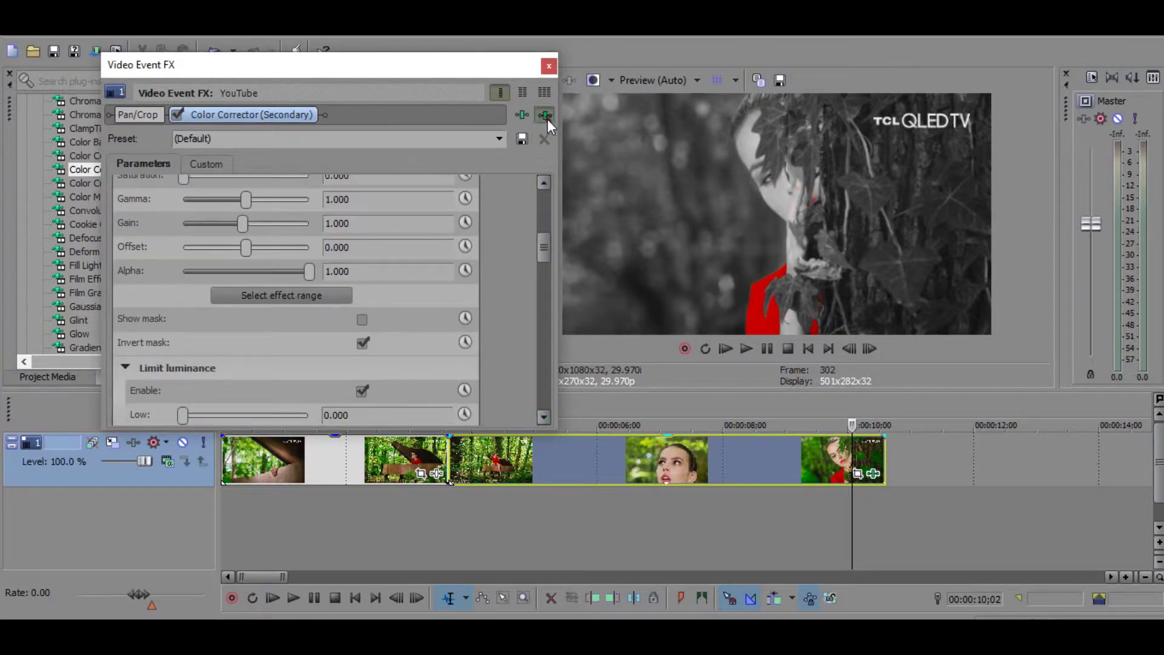
pyautogui.click(549, 66)
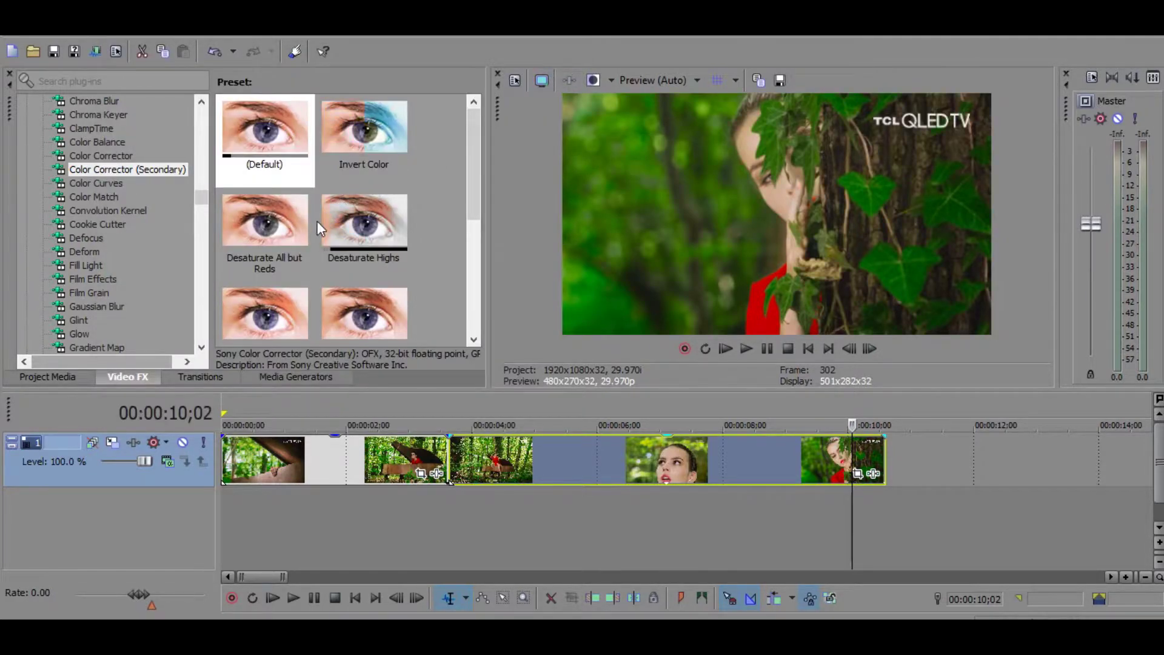
# Step: Apply the default Color Corrector (Secondary) preset to the second clip and sample the green ivy on the trunk at 00:00:08;21 as the effect range
pyautogui.moveTo(265, 131); pyautogui.dragTo(608, 457)
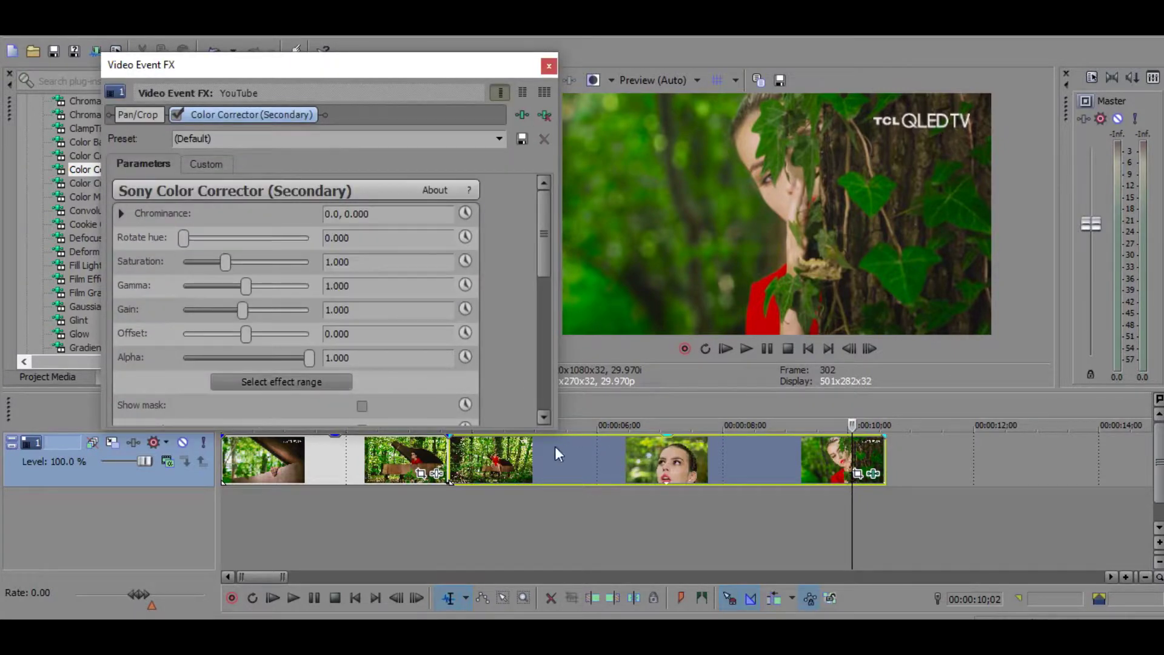
pyautogui.click(481, 460)
pyautogui.click(545, 461)
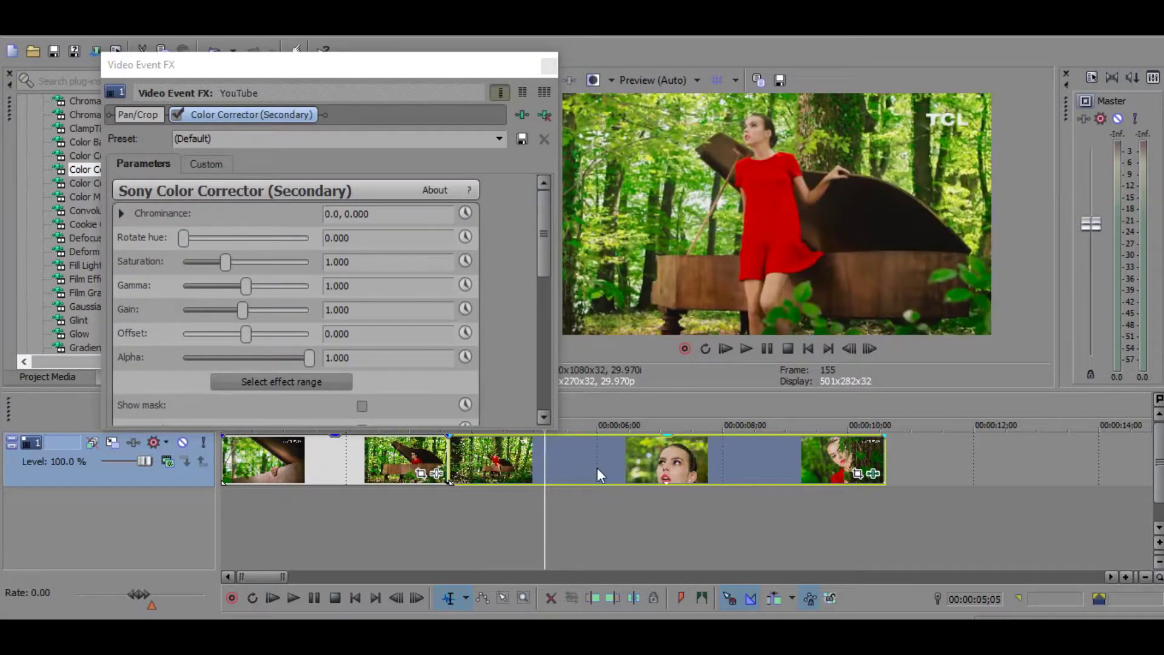
pyautogui.click(639, 469)
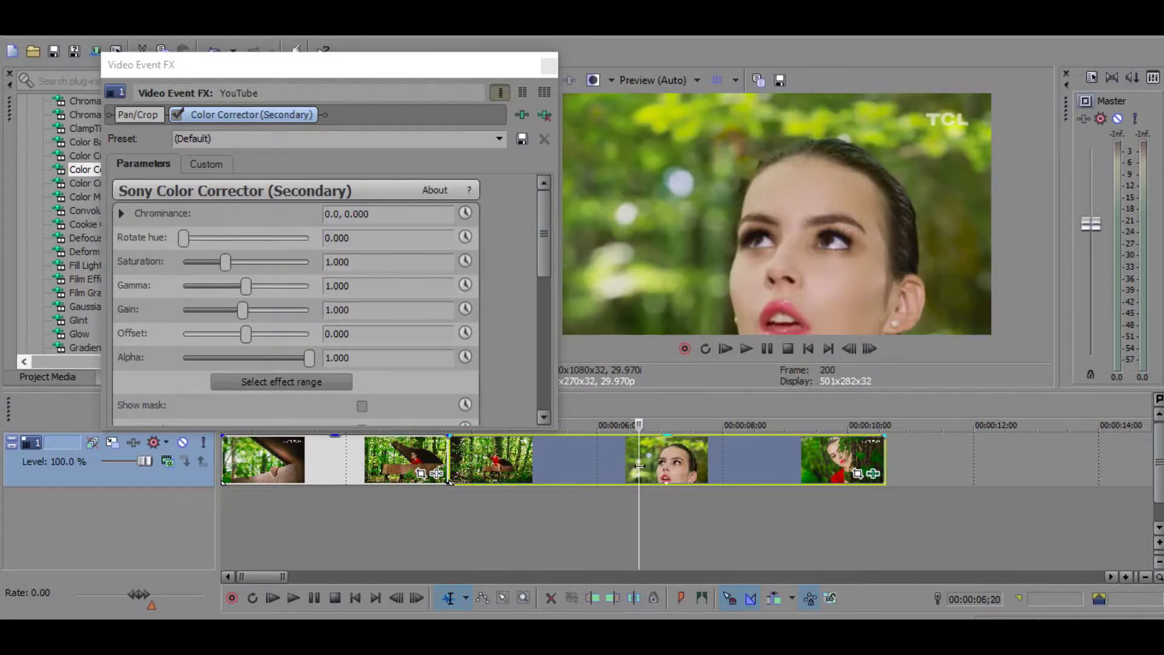
pyautogui.click(581, 465)
pyautogui.click(767, 469)
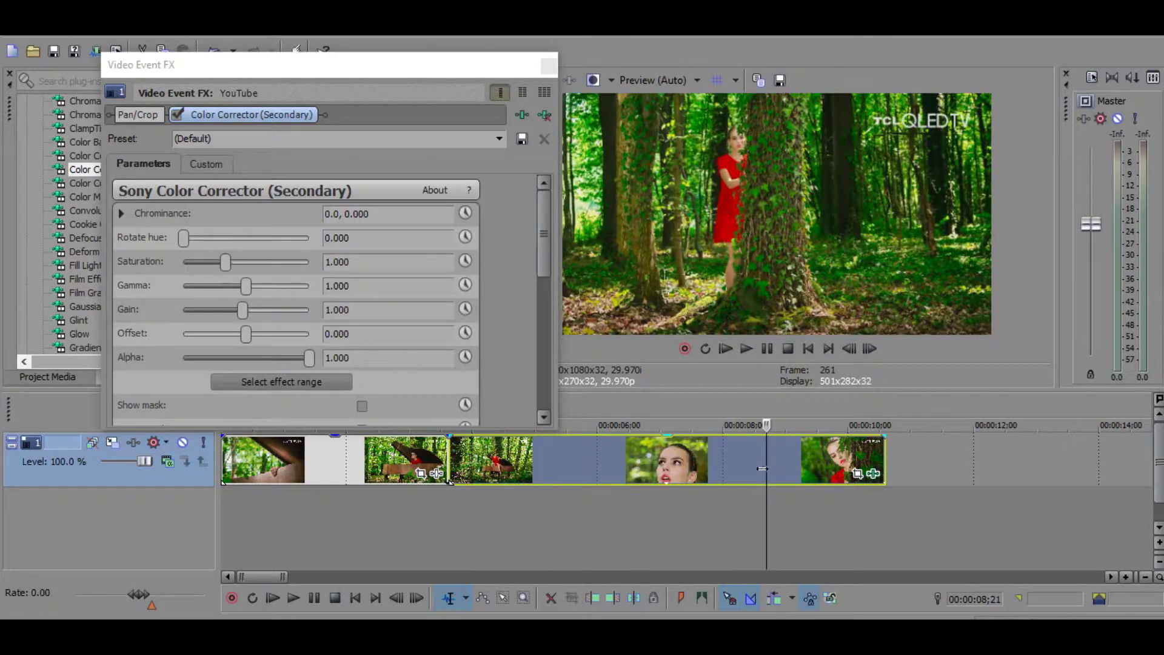
pyautogui.click(340, 379)
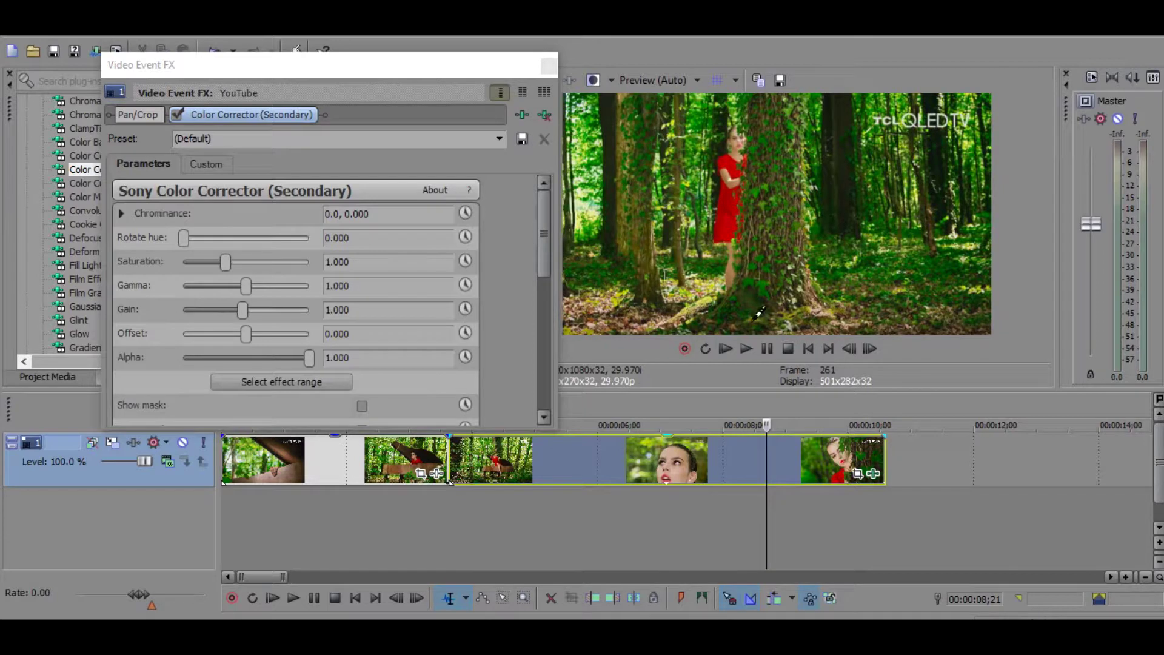
pyautogui.click(767, 283)
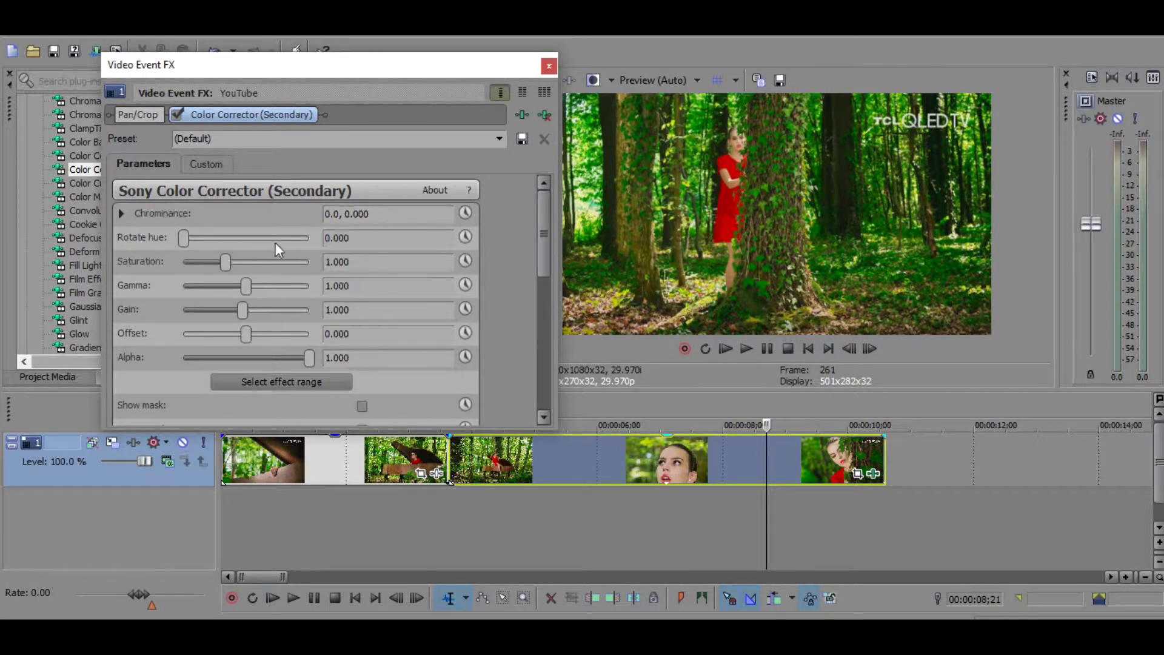
# Step: Set the saturation to 0.000 and invert the mask so only the sampled green stays colored
pyautogui.moveTo(230, 261); pyautogui.dragTo(182, 262)
pyautogui.moveTo(546, 260); pyautogui.dragTo(545, 338)
pyautogui.click(362, 342)
# Step: Widen the green selection's luminance limit to a low of 0.000 and a high of 255.000
pyautogui.click(130, 360)
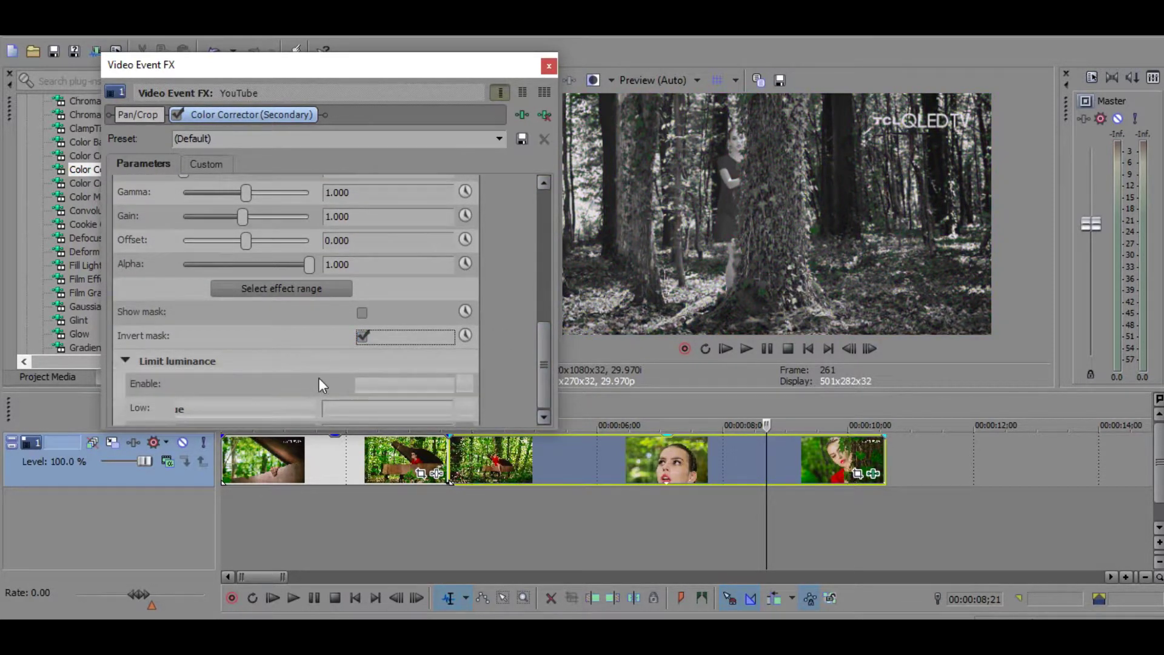
pyautogui.moveTo(545, 299); pyautogui.dragTo(544, 372)
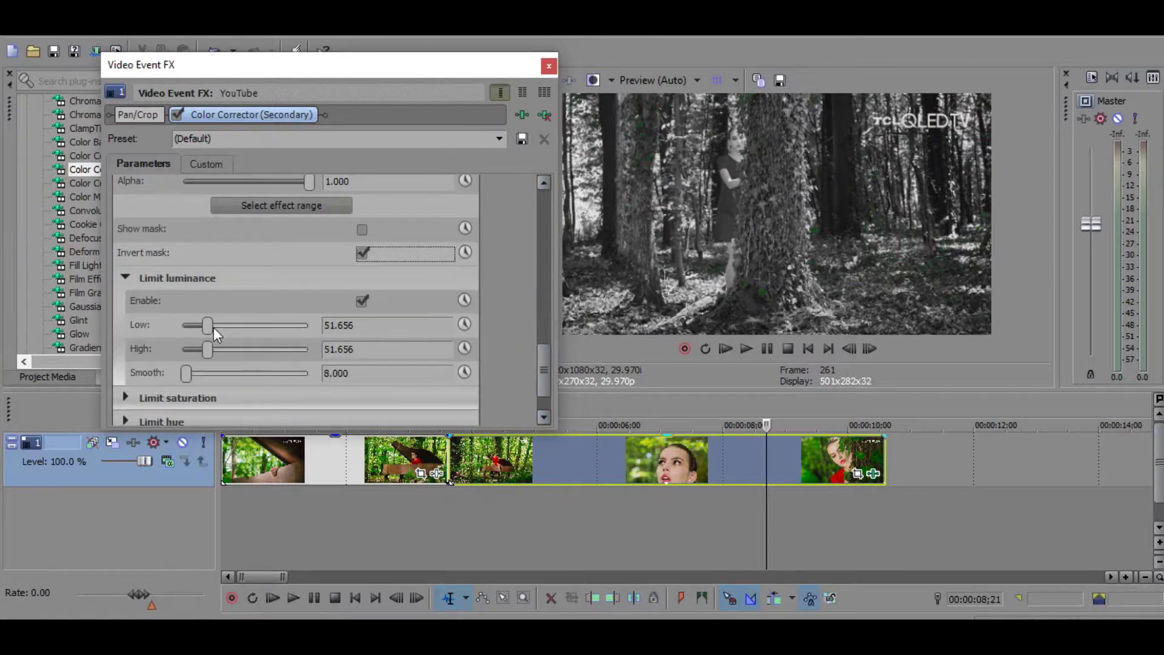
pyautogui.moveTo(214, 327); pyautogui.dragTo(319, 351)
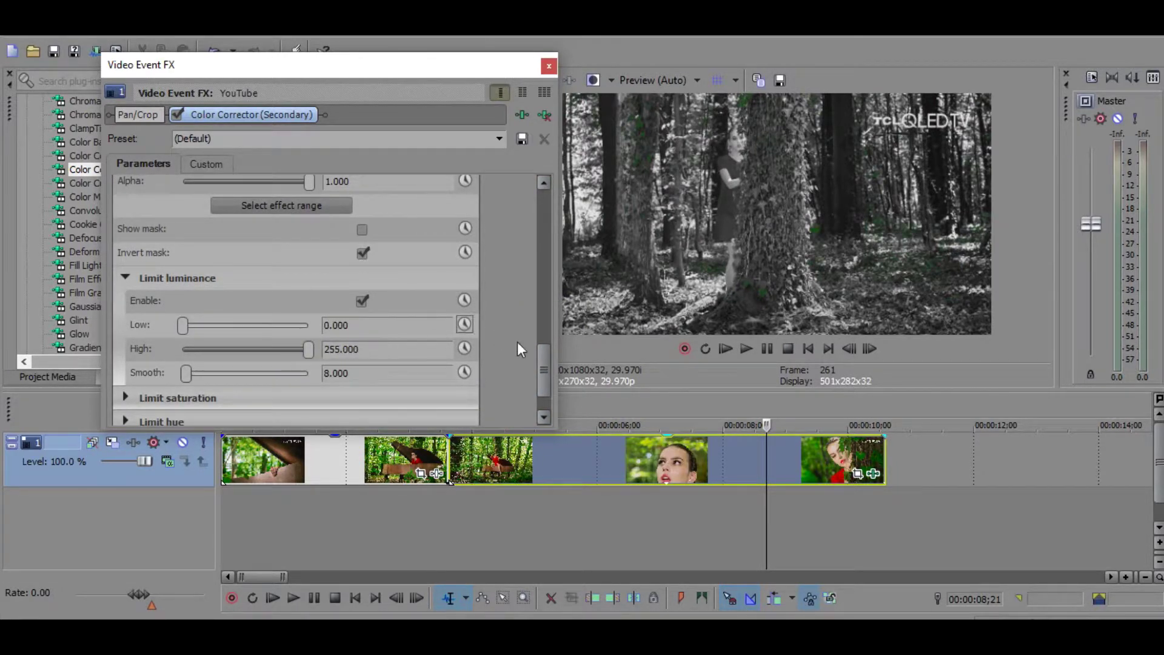
# Step: Widen the green selection's saturation limit to a low of 0.000 and a high of 162.000
pyautogui.scroll(-1, 546, 366)
pyautogui.click(127, 386)
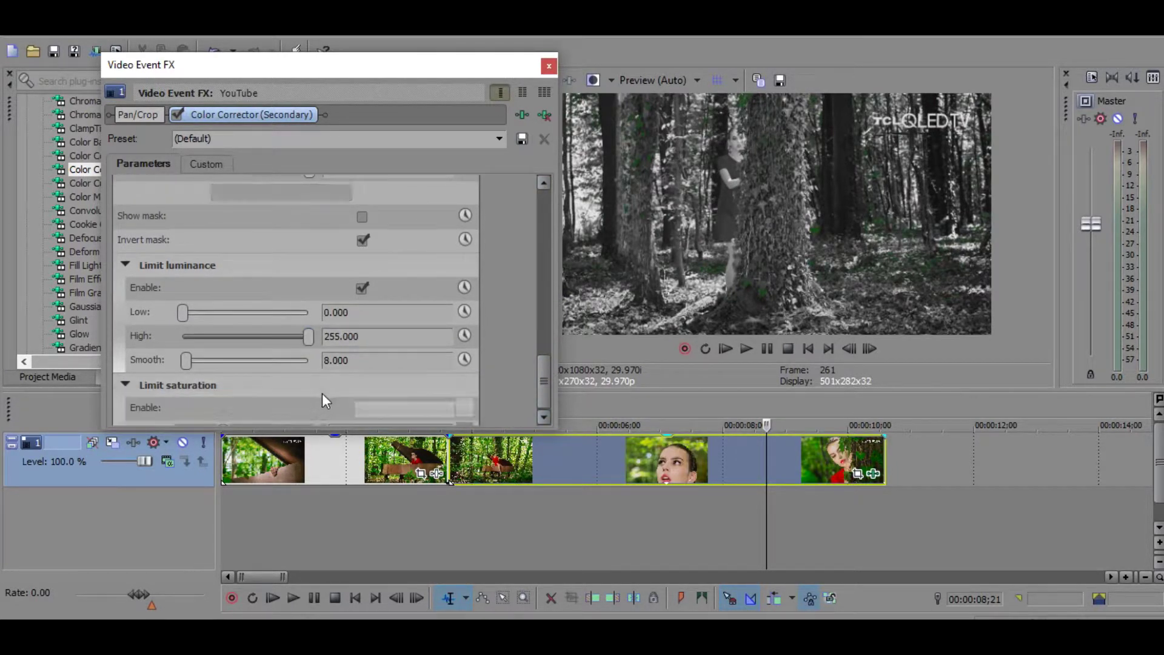
pyautogui.scroll(-5, 549, 388)
pyautogui.moveTo(212, 338); pyautogui.dragTo(143, 353)
pyautogui.moveTo(225, 363); pyautogui.dragTo(466, 370)
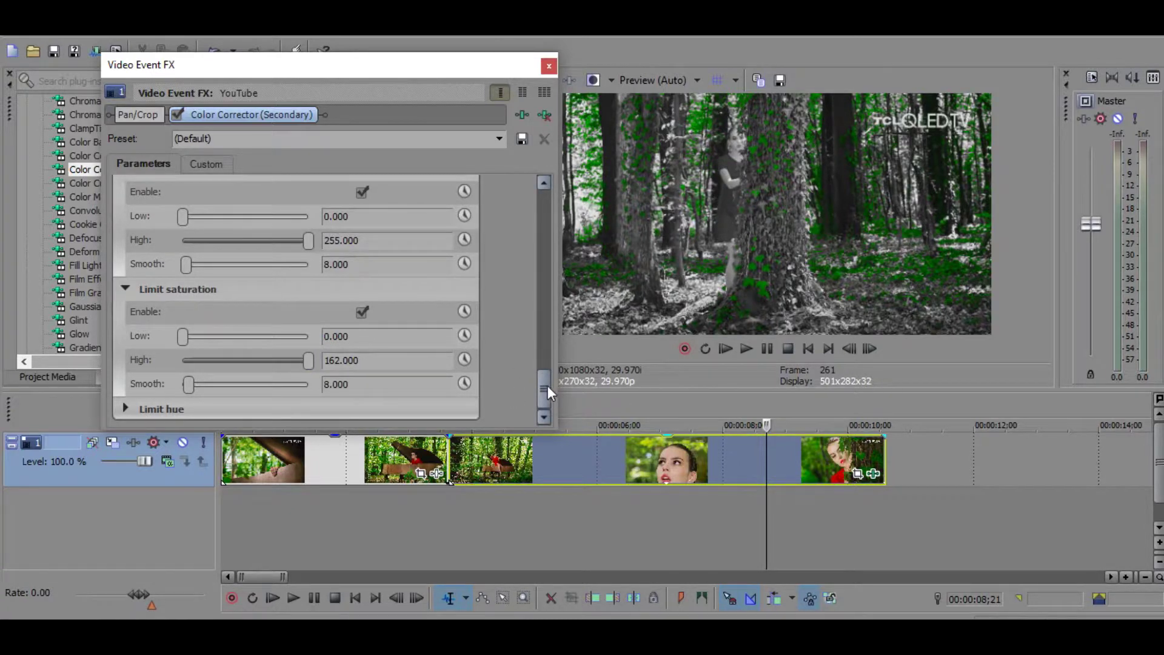
# Step: Examine the isolated green at several points along the second clip and return to the start of the effect's parameters
pyautogui.click(707, 458)
pyautogui.click(557, 469)
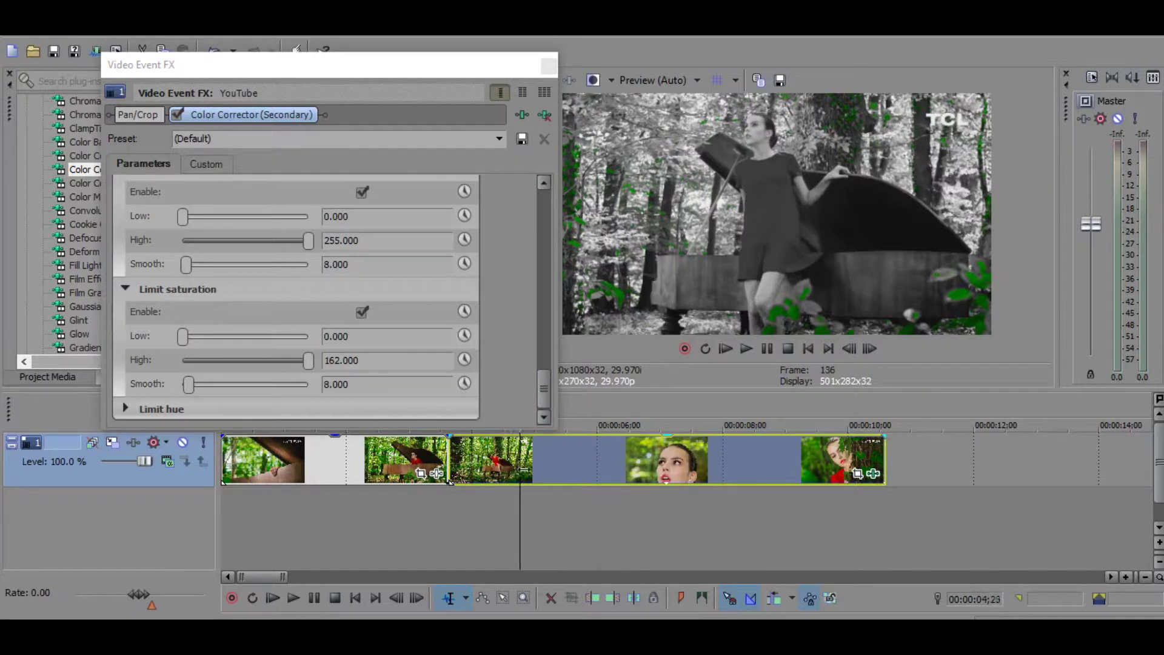
pyautogui.click(613, 470)
pyautogui.click(694, 472)
pyautogui.click(741, 473)
pyautogui.click(770, 473)
pyautogui.click(801, 474)
pyautogui.click(808, 474)
pyautogui.click(791, 476)
pyautogui.click(769, 478)
pyautogui.click(631, 466)
pyautogui.click(576, 462)
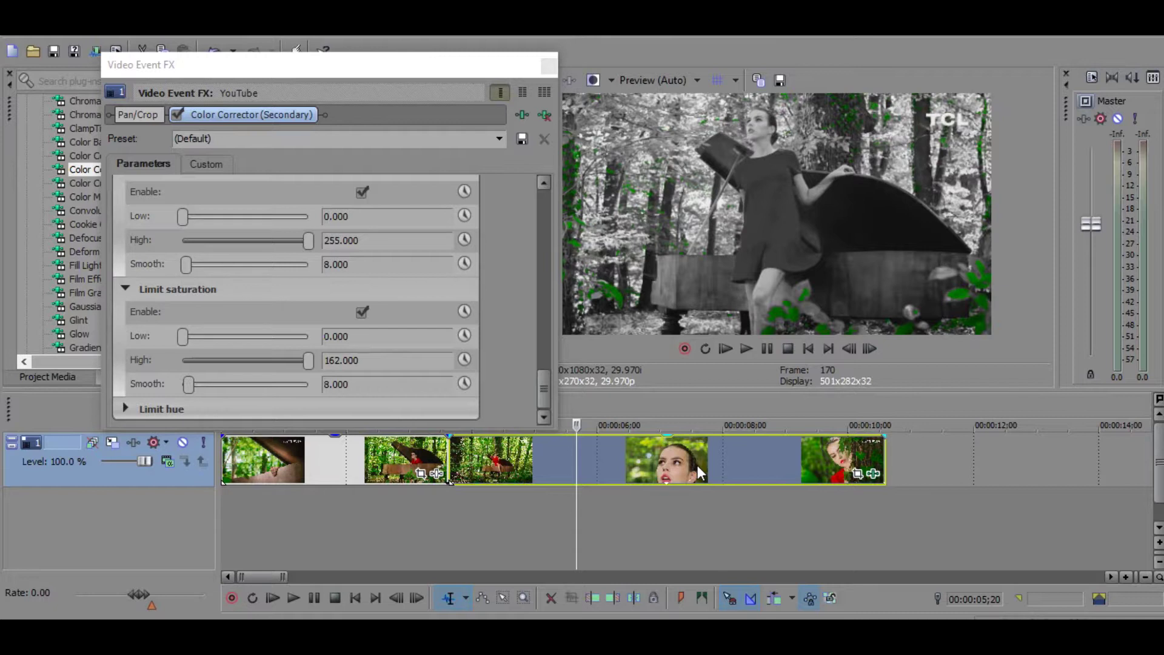
pyautogui.moveTo(544, 391); pyautogui.dragTo(552, 213)
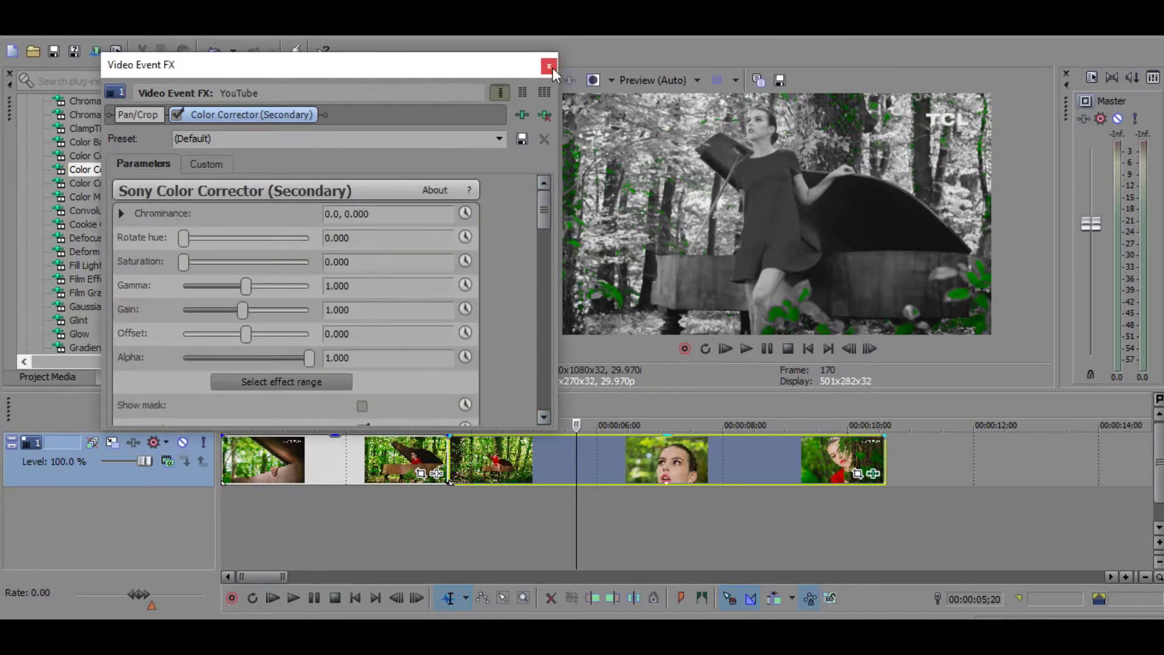